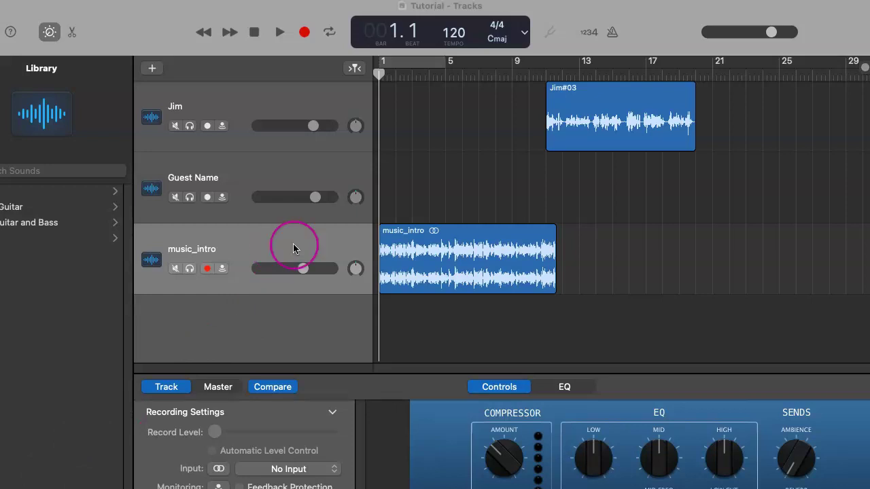
# Step: Move the music_intro track to the top and show Volume automation lanes on all three tracks
pyautogui.click(487, 247)
pyautogui.moveTo(307, 245); pyautogui.dragTo(295, 106)
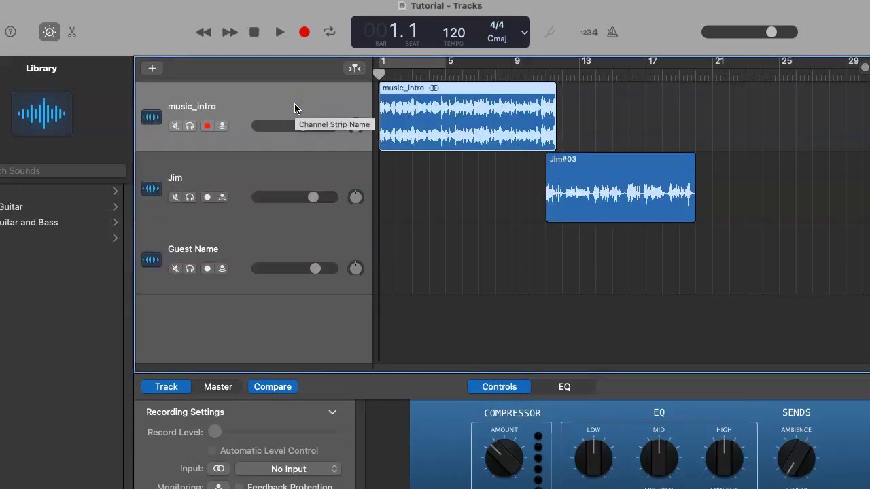
pyautogui.click(207, 2)
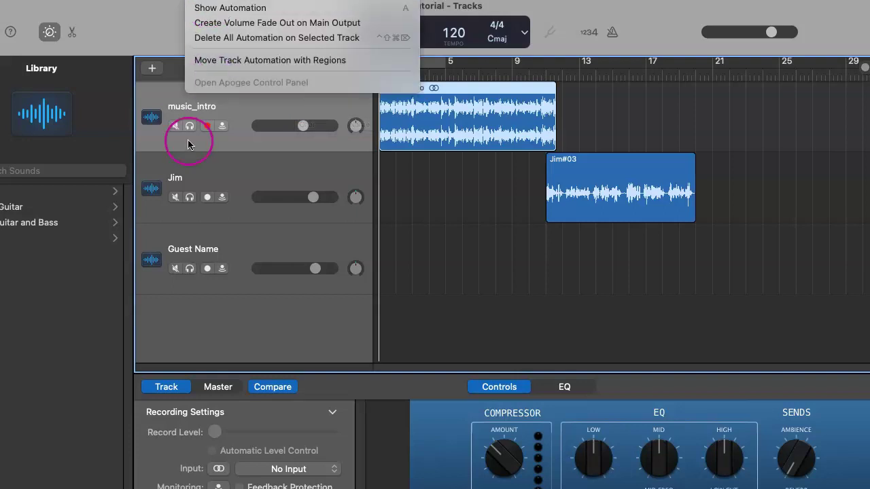
pyautogui.click(239, 173)
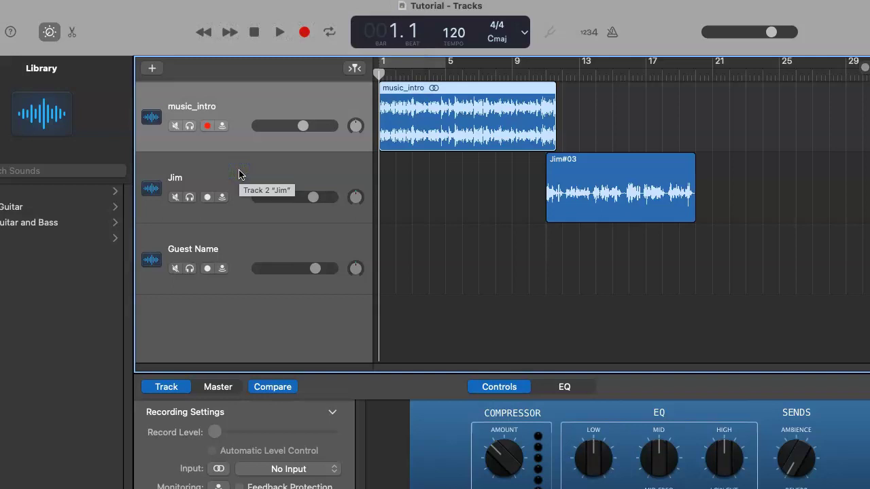
pyautogui.press('a')
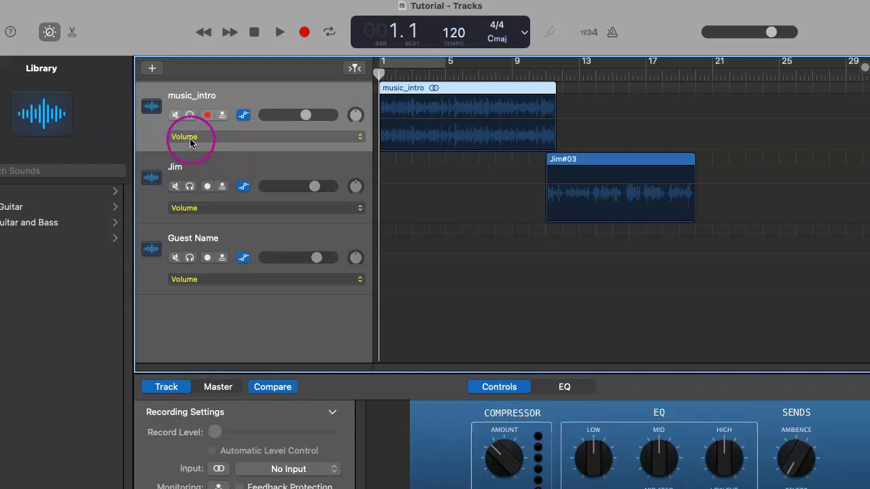
# Step: Enable automation on music_intro and display its yellow volume automation line
pyautogui.click(244, 116)
pyautogui.click(244, 116)
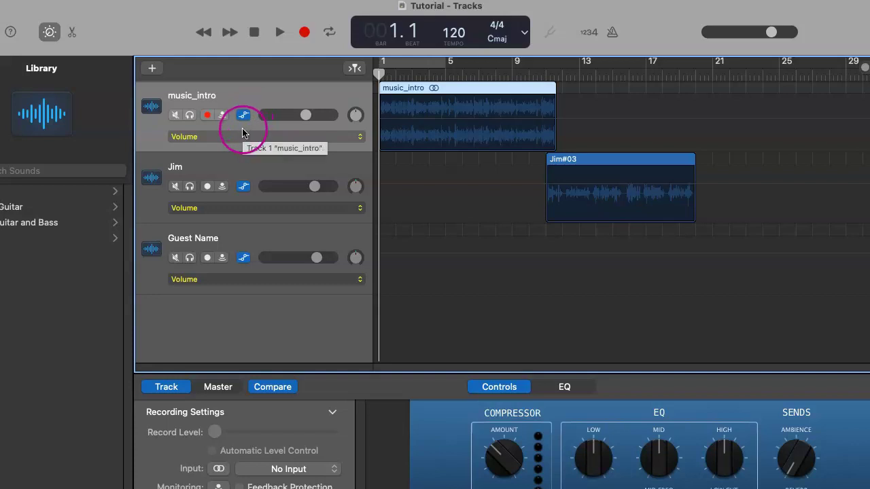
pyautogui.click(519, 122)
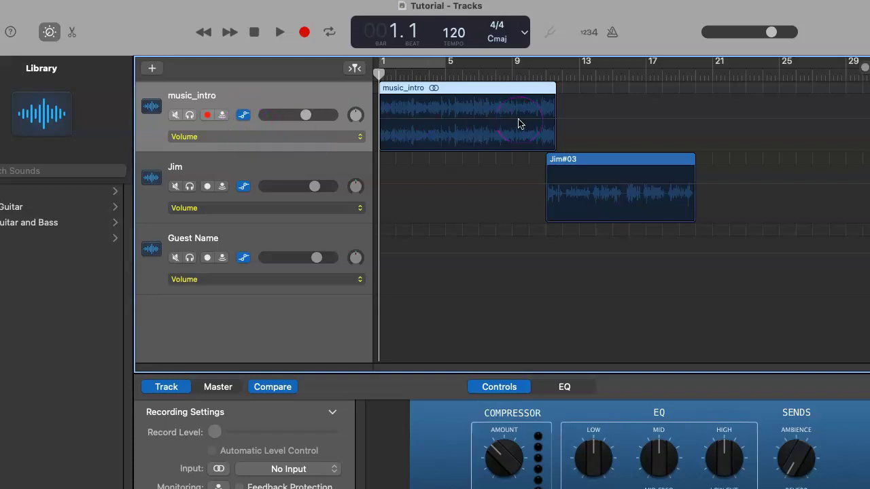
pyautogui.moveTo(418, 123)
pyautogui.mouseDown()
pyautogui.moveTo(392, 123)
pyautogui.moveTo(401, 126)
pyautogui.mouseUp()
pyautogui.moveTo(592, 111); pyautogui.dragTo(404, 117)
pyautogui.press('a')
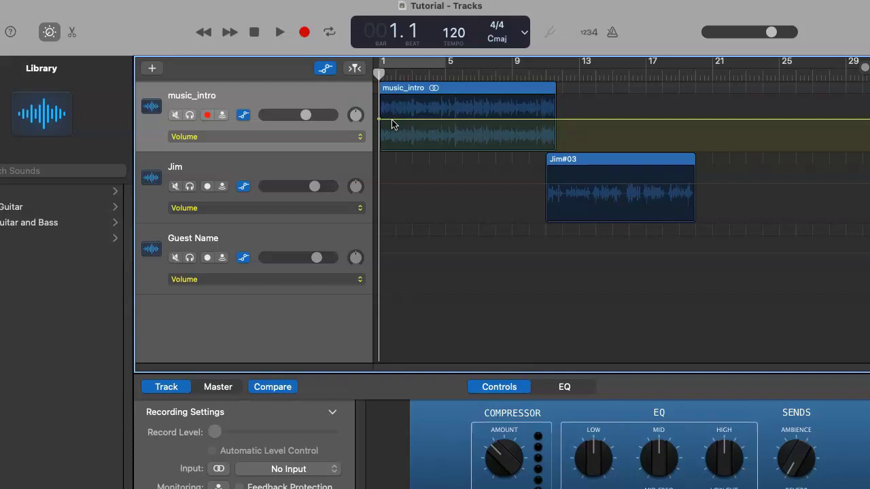
# Step: Add two volume points near music_intro's start and drop the first to silence at 1.1.1.1
pyautogui.click(394, 120)
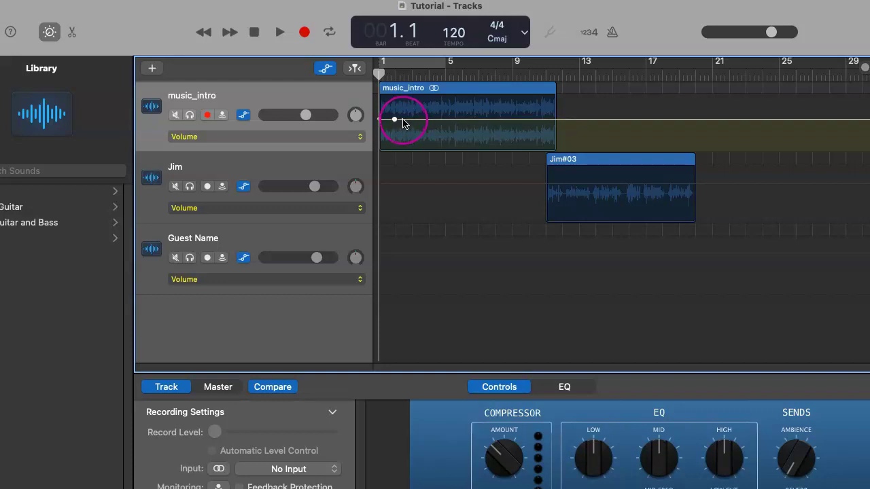
pyautogui.click(403, 123)
pyautogui.click(395, 120)
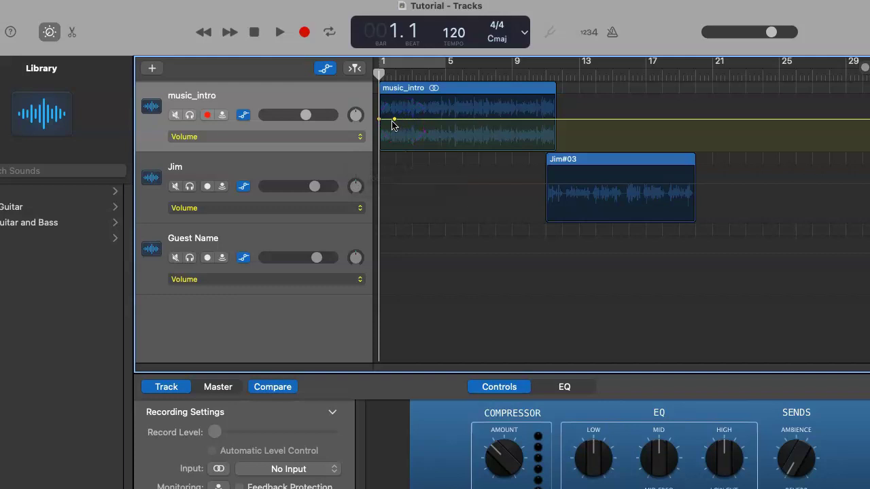
pyautogui.moveTo(396, 121); pyautogui.dragTo(402, 120)
pyautogui.click(379, 121)
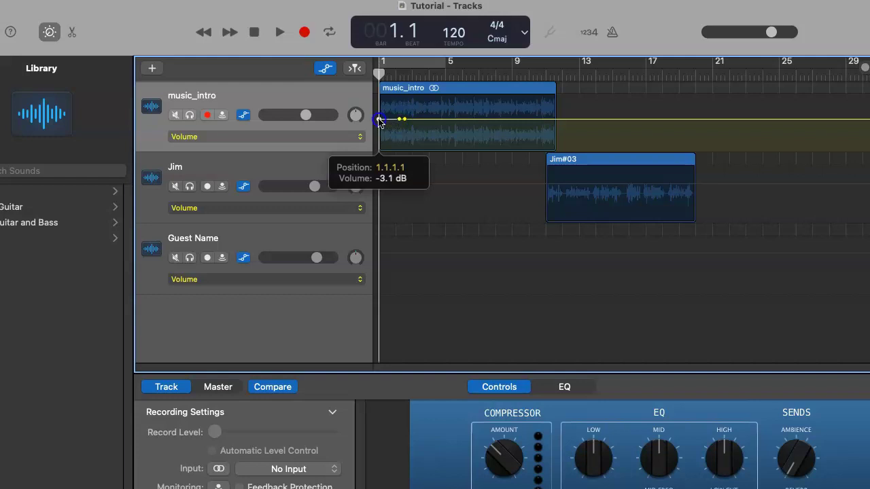
pyautogui.moveTo(379, 120); pyautogui.dragTo(375, 157)
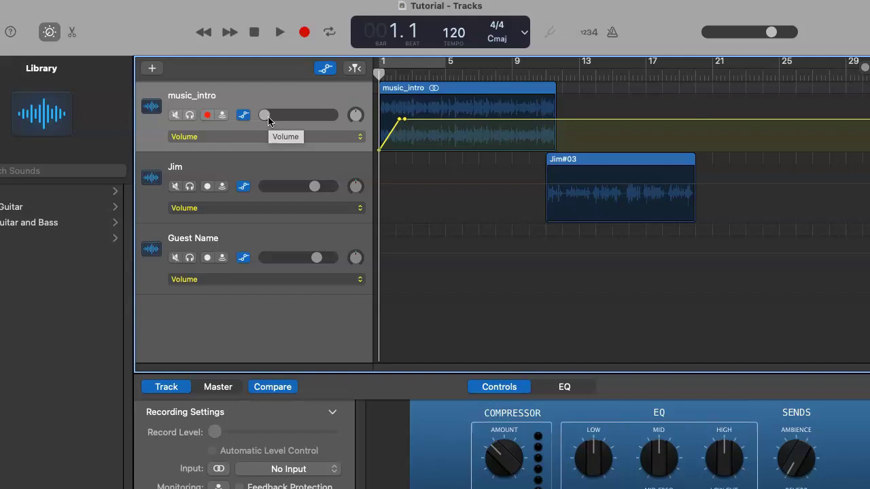
pyautogui.click(266, 119)
pyautogui.moveTo(264, 118); pyautogui.dragTo(313, 118)
pyautogui.click(773, 32)
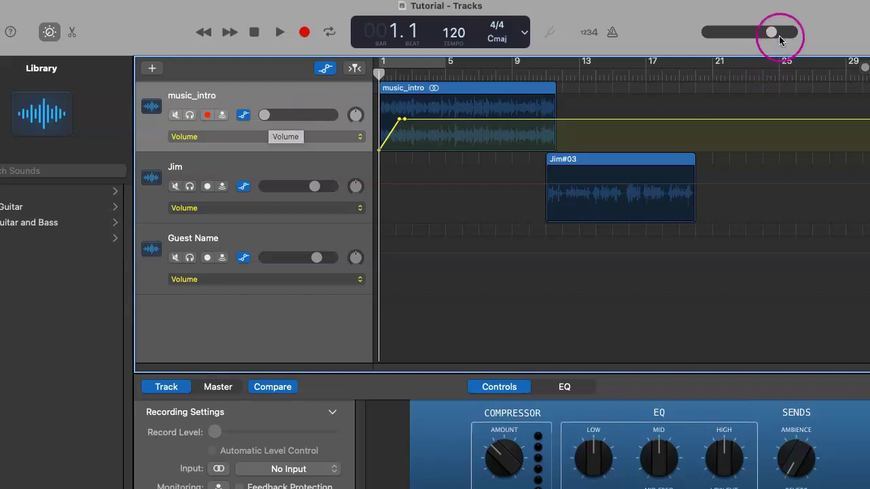
pyautogui.click(279, 34)
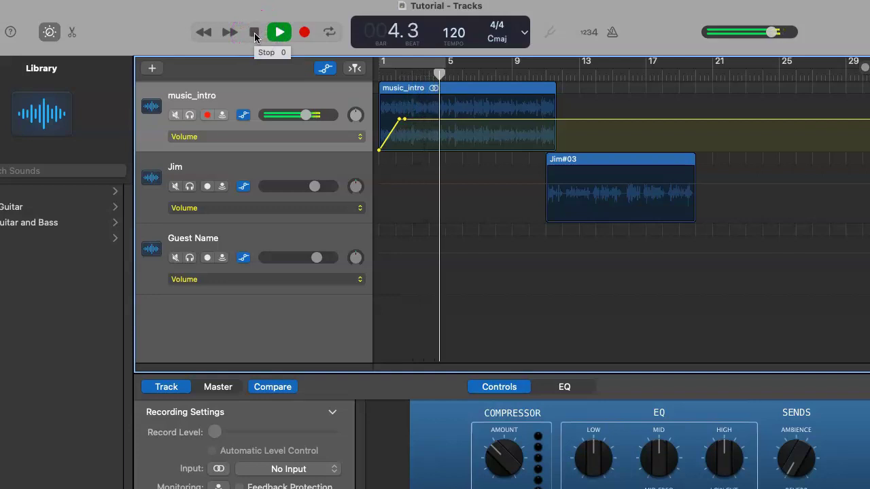
pyautogui.click(254, 34)
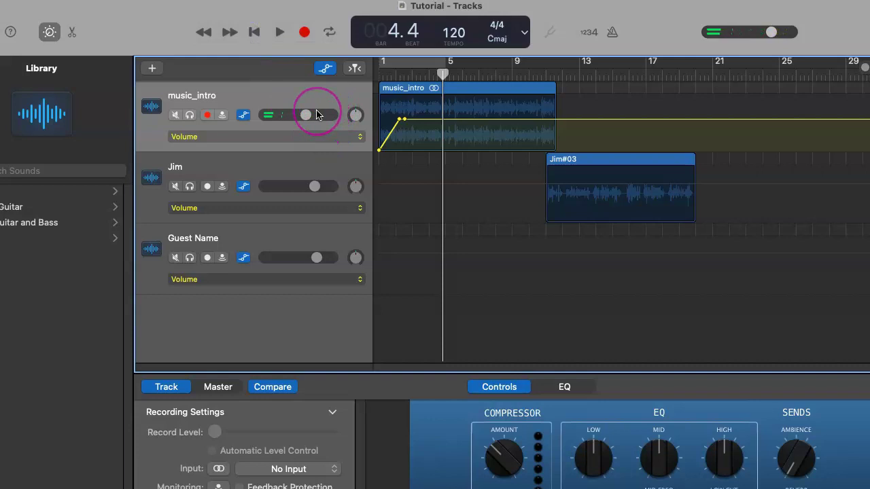
# Step: Add two volume points near music_intro's end and pull the last one down to silence
pyautogui.click(540, 125)
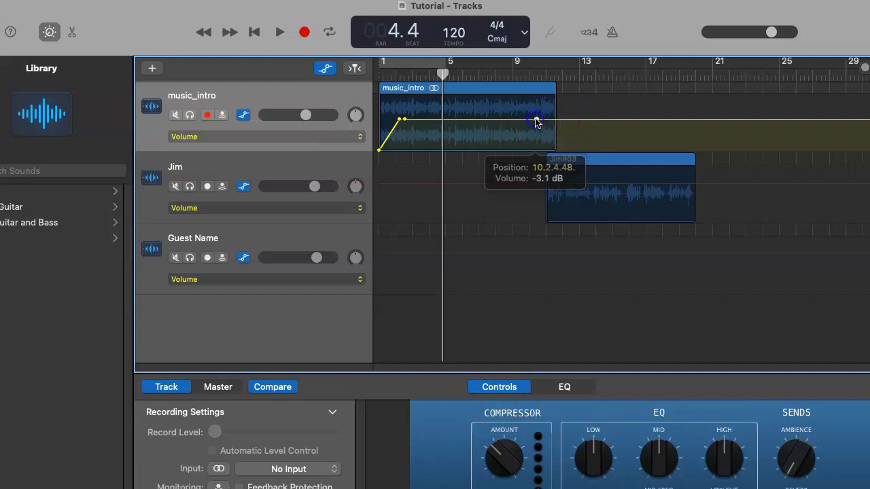
pyautogui.click(537, 119)
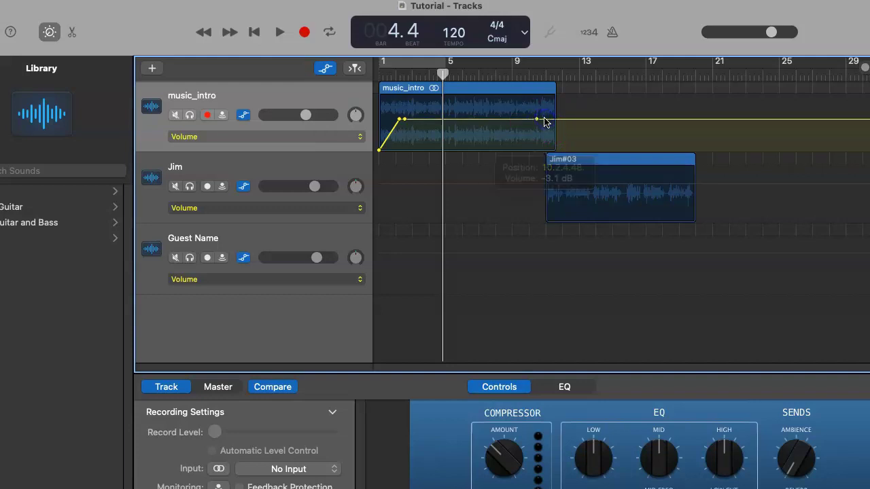
pyautogui.click(548, 119)
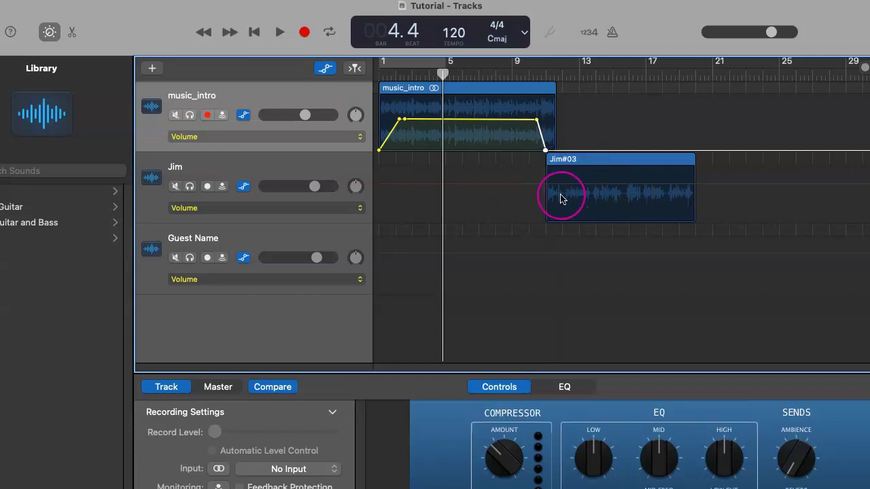
pyautogui.moveTo(545, 150); pyautogui.dragTo(556, 150)
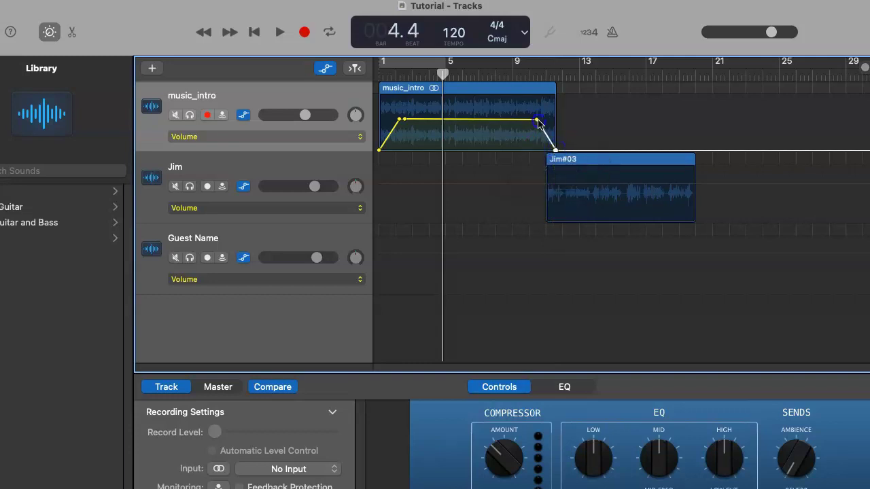
pyautogui.click(537, 120)
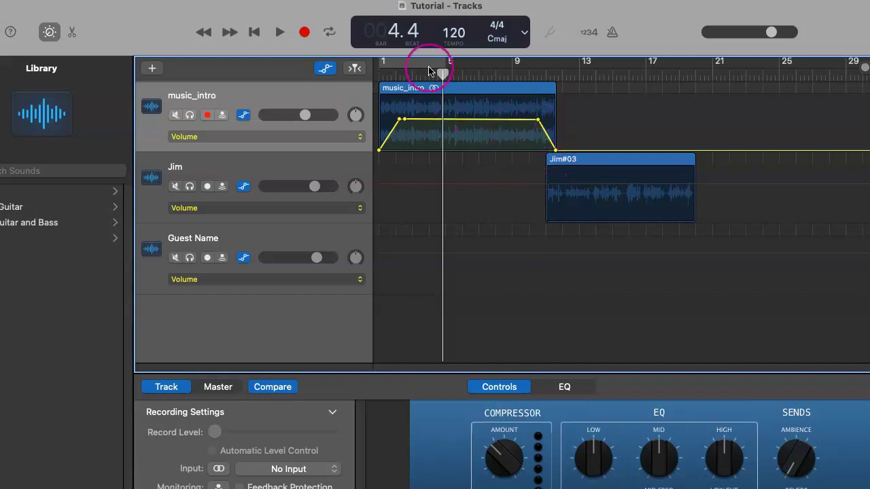
# Step: Play back the fade-out from bar 10, then stop
pyautogui.moveTo(442, 74); pyautogui.dragTo(533, 75)
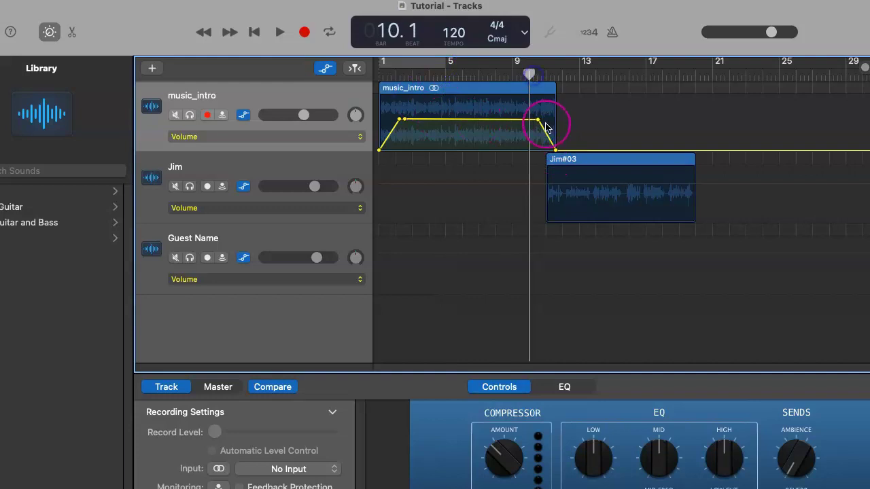
pyautogui.click(275, 32)
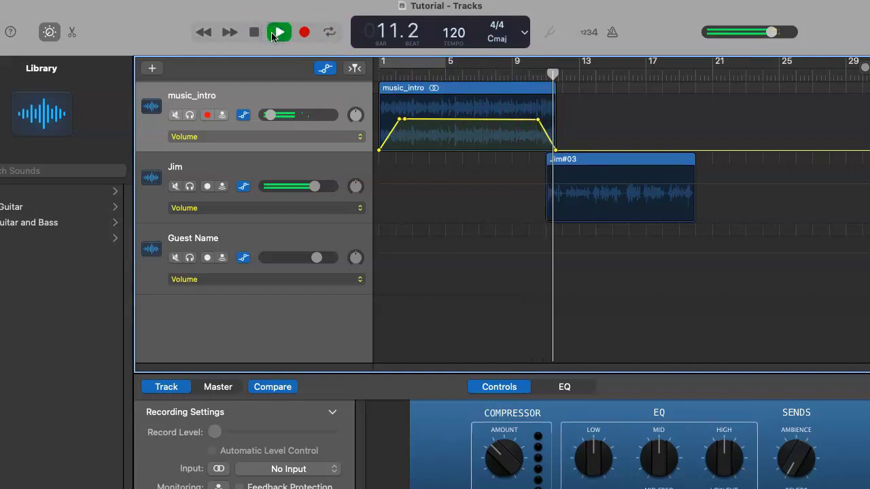
pyautogui.click(254, 33)
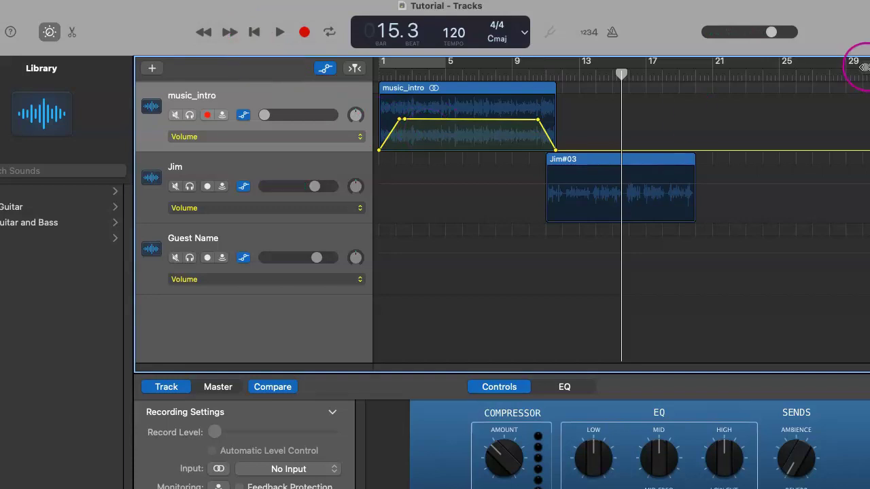
# Step: Zoom in around bar 12, place the playhead there and select Jim's vocal region
pyautogui.moveTo(854, 62); pyautogui.dragTo(860, 89)
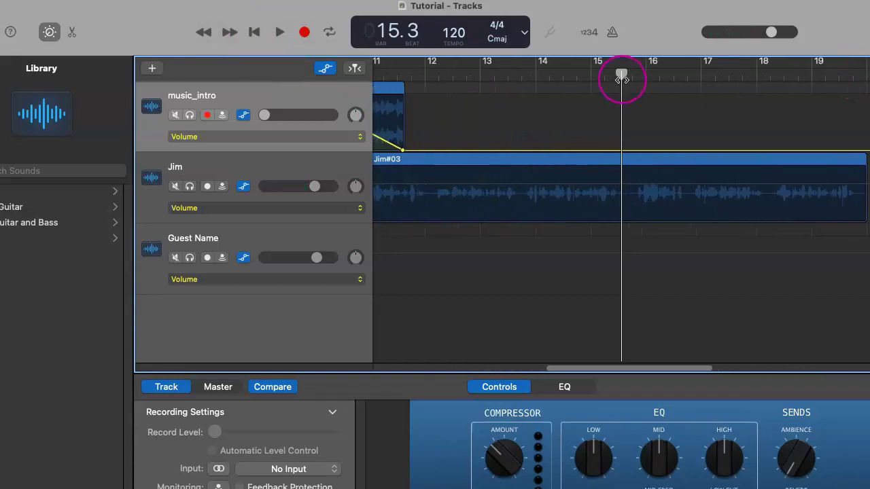
pyautogui.moveTo(622, 75); pyautogui.dragTo(431, 79)
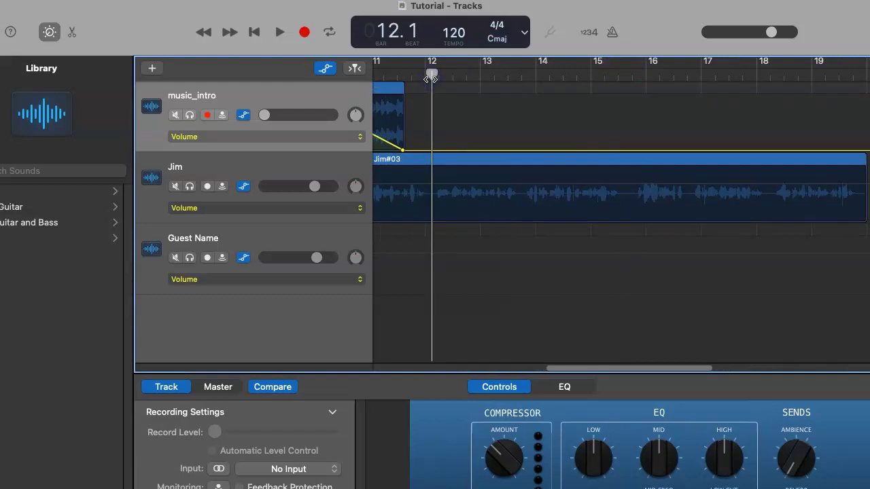
pyautogui.click(430, 83)
pyautogui.click(458, 225)
pyautogui.click(493, 201)
pyautogui.moveTo(442, 196); pyautogui.dragTo(505, 195)
pyautogui.moveTo(500, 196); pyautogui.dragTo(428, 188)
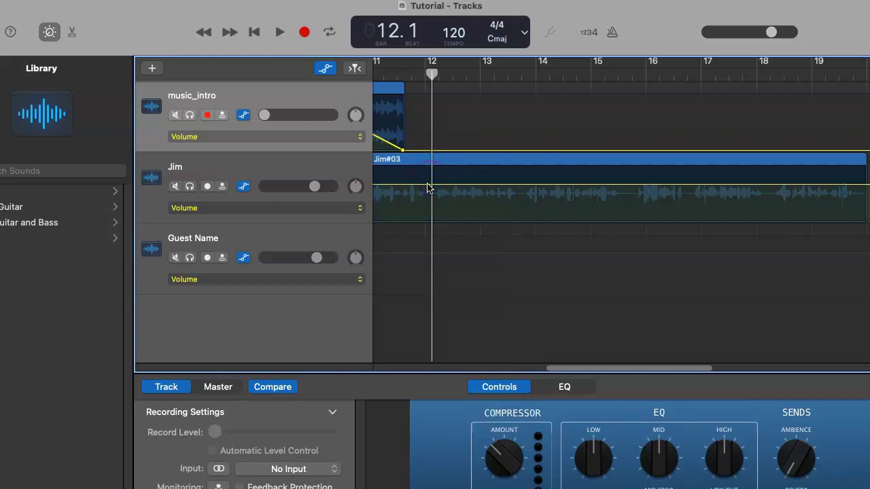
# Step: Add points on Jim's volume line around bars 12–13.5, raise the stretch between them, and play it
pyautogui.click(431, 184)
pyautogui.click(516, 184)
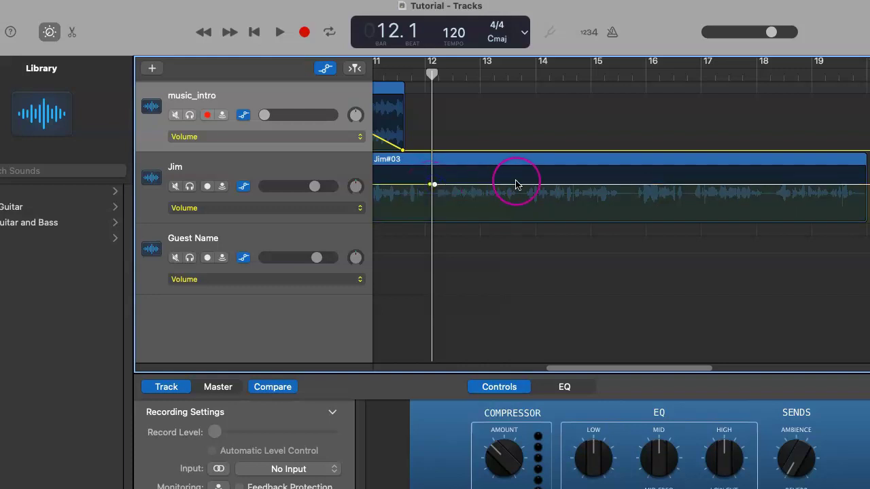
pyautogui.click(476, 200)
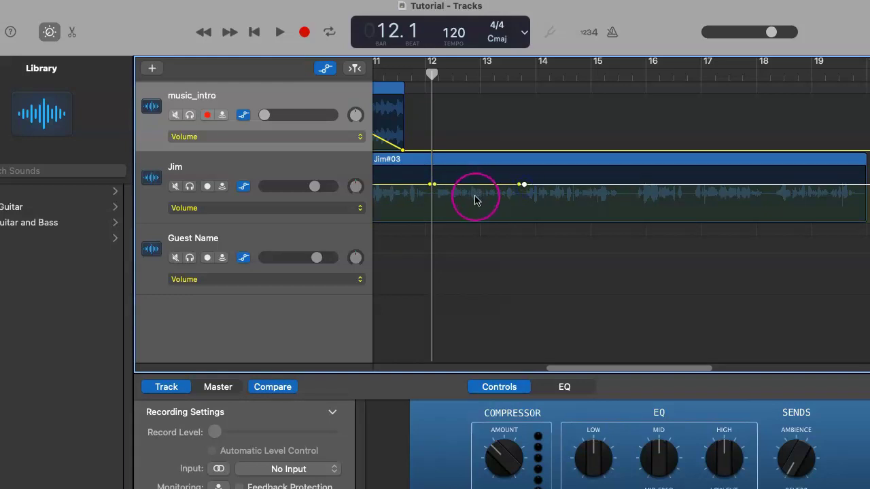
pyautogui.moveTo(474, 185); pyautogui.dragTo(479, 181)
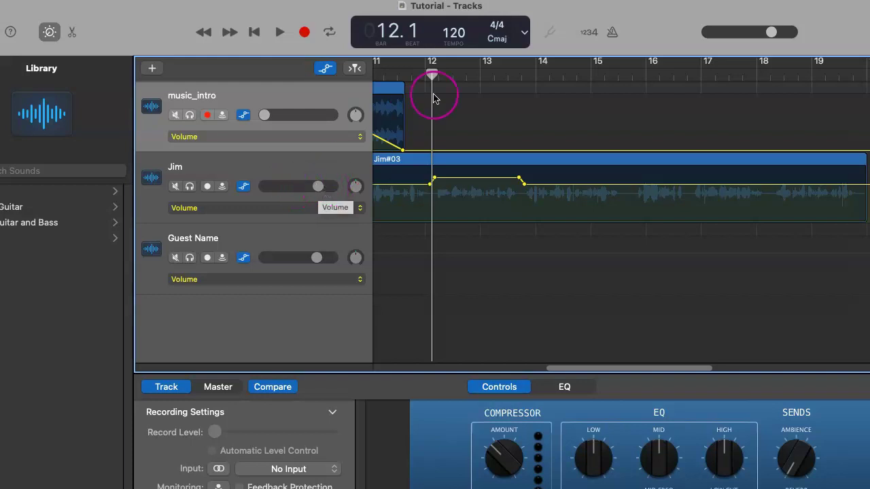
pyautogui.moveTo(433, 73); pyautogui.dragTo(412, 83)
pyautogui.click(280, 33)
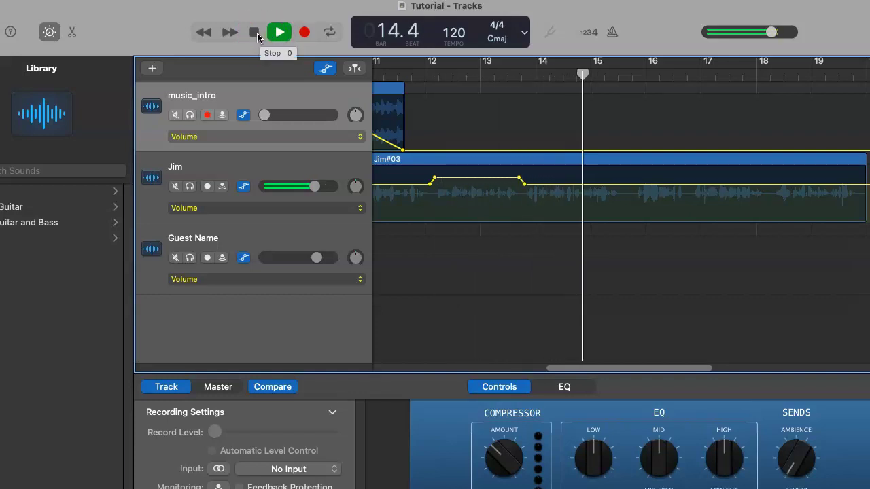
pyautogui.click(257, 34)
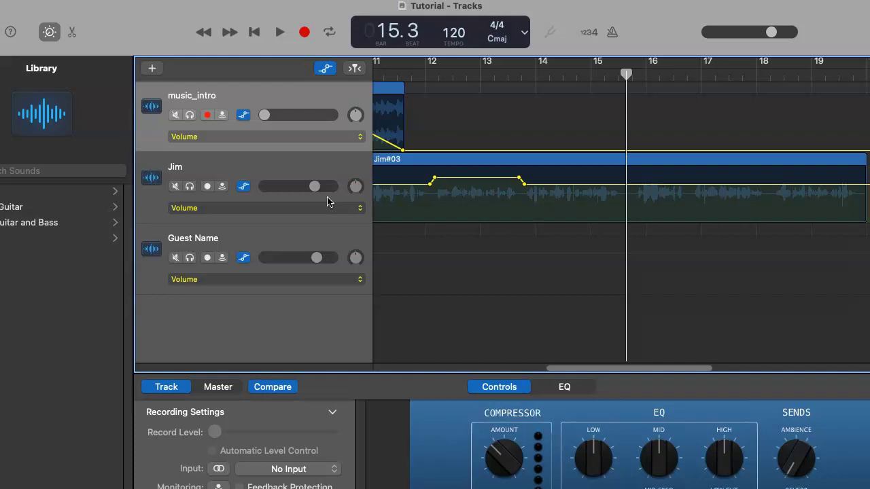
# Step: Select music_intro_1 and play the opening to hear the fade-in
pyautogui.click(424, 130)
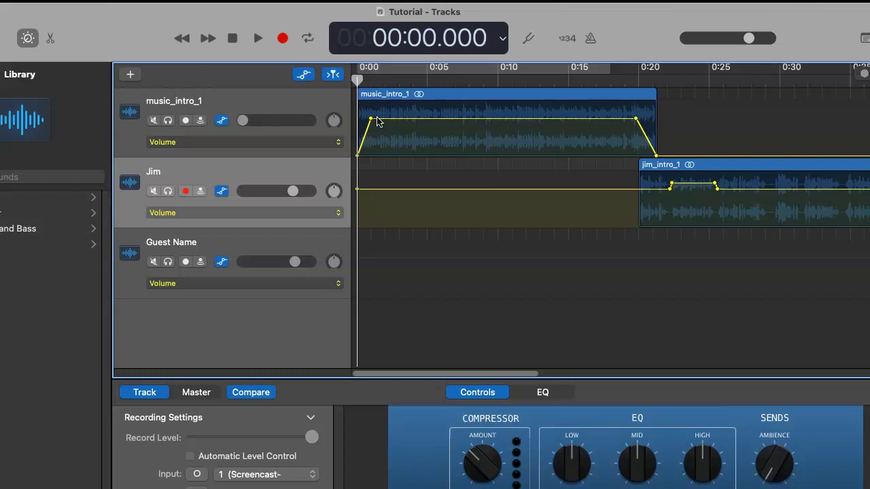
pyautogui.click(258, 38)
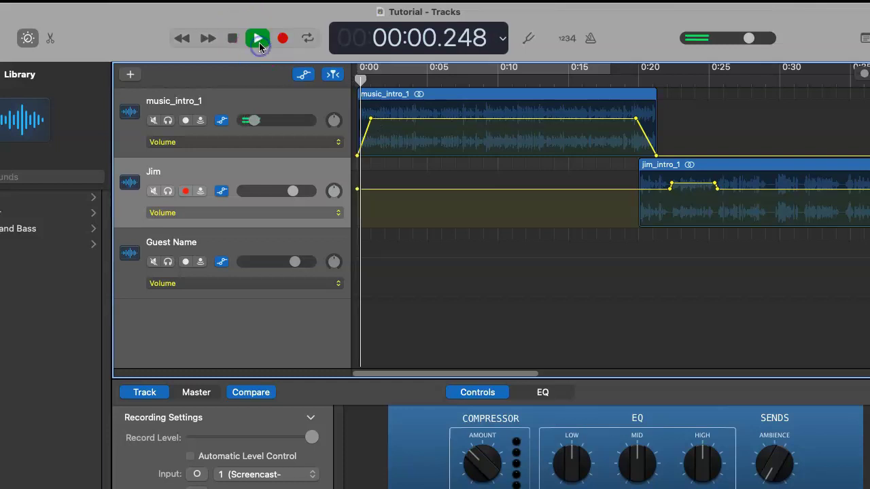
pyautogui.click(234, 42)
pyautogui.click(233, 39)
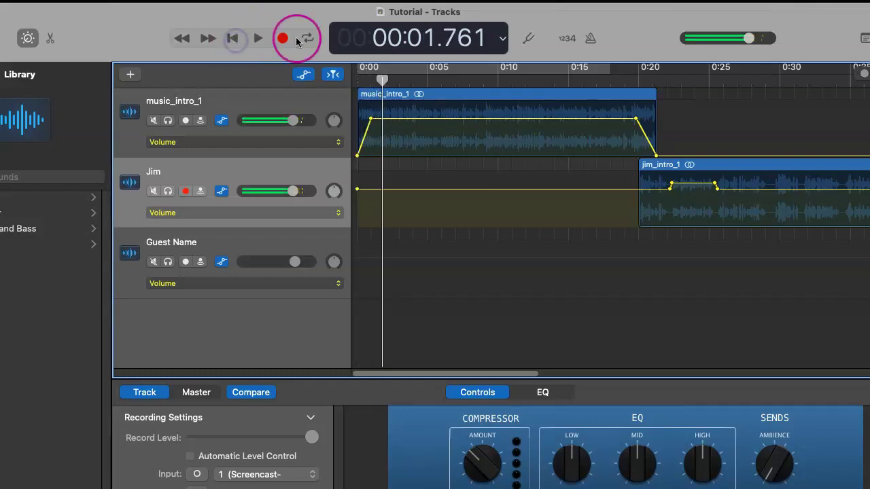
# Step: Keep the counter in Time mode and move the fade-in peak to the 1-second mark
pyautogui.click(503, 41)
pyautogui.click(431, 16)
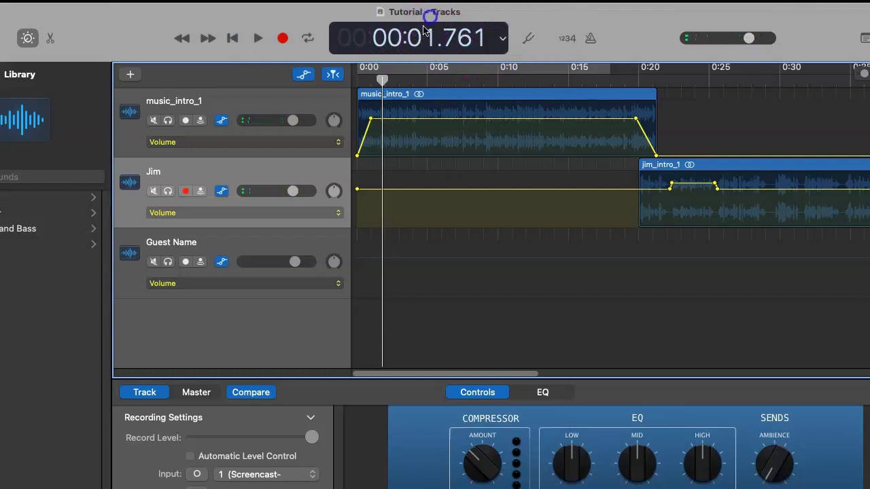
pyautogui.moveTo(382, 77); pyautogui.dragTo(372, 80)
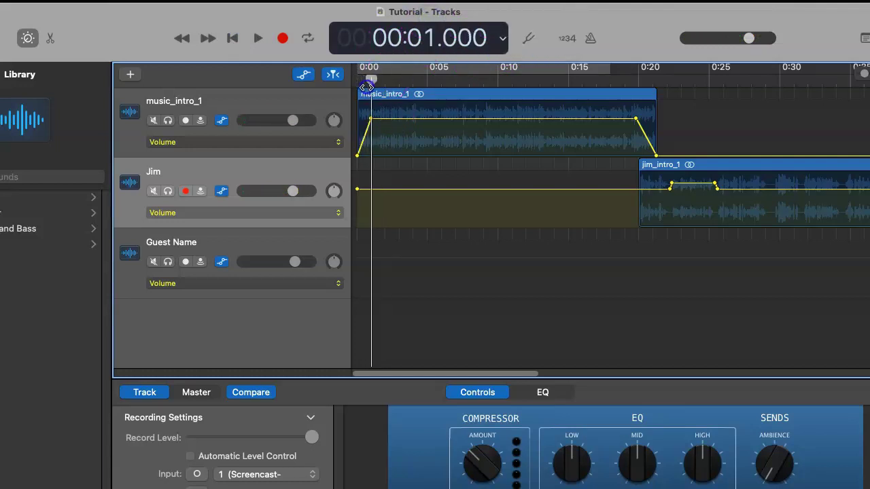
pyautogui.click(370, 121)
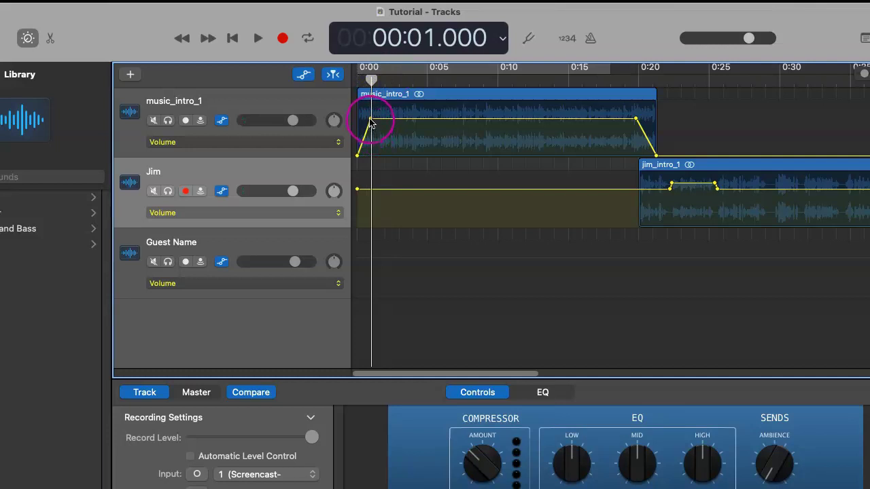
pyautogui.moveTo(370, 120); pyautogui.dragTo(372, 119)
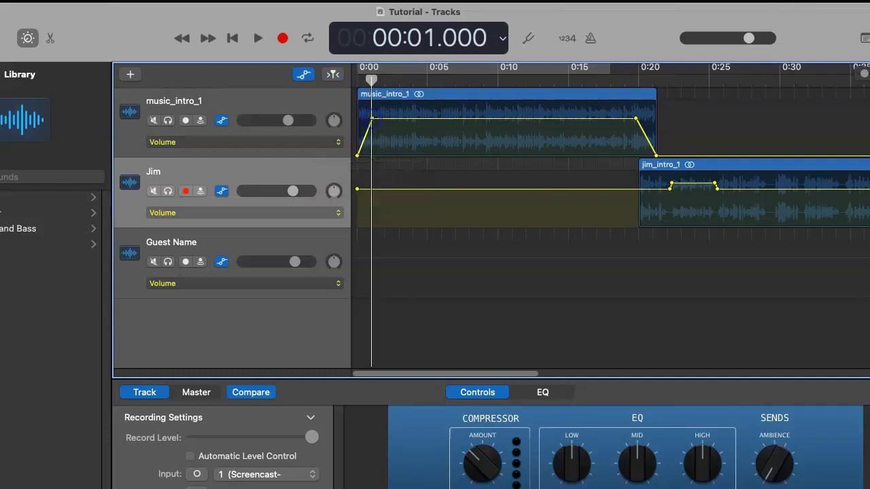
# Step: Drag the fade-in peak out to about 0:04 and replay the opening from the start
pyautogui.press('Return')
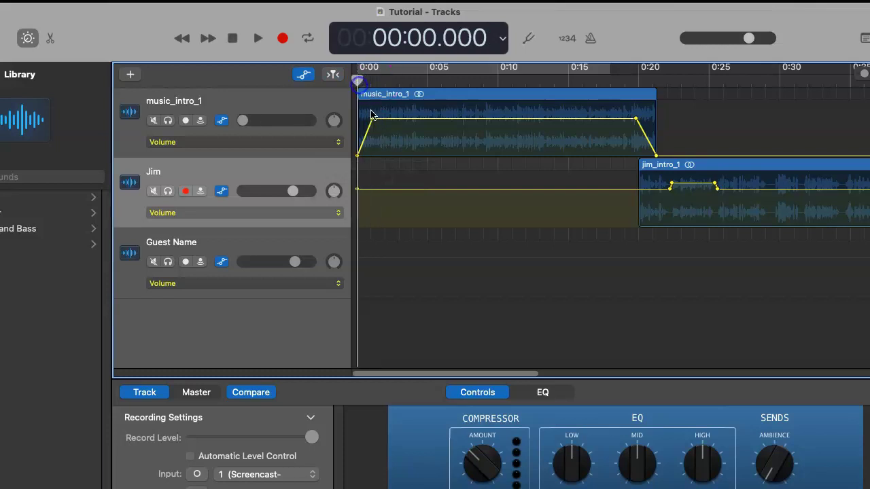
pyautogui.moveTo(372, 120); pyautogui.dragTo(413, 125)
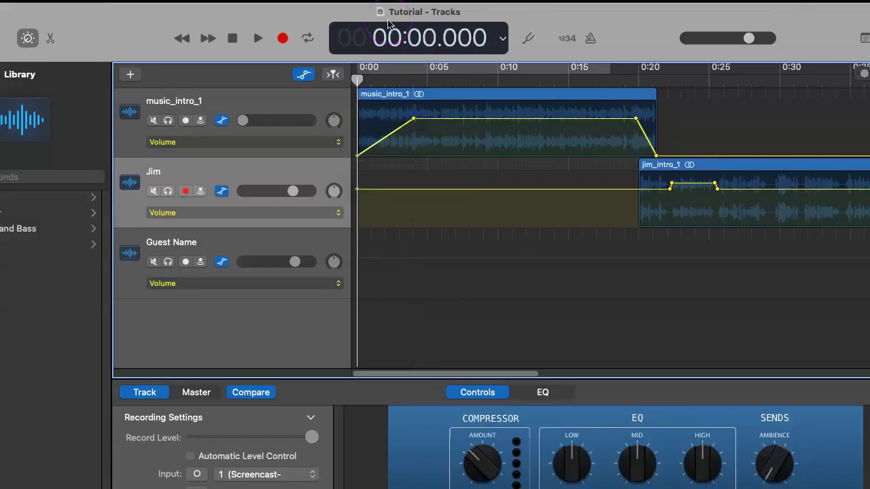
pyautogui.click(259, 39)
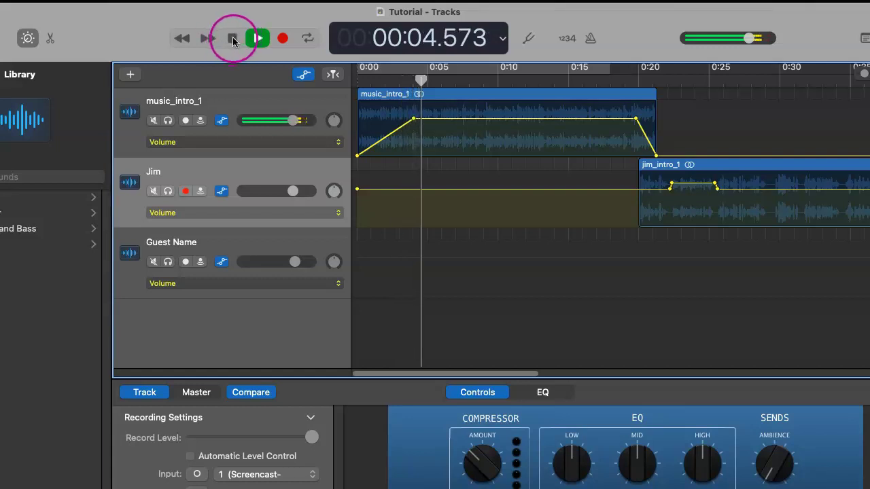
pyautogui.click(233, 39)
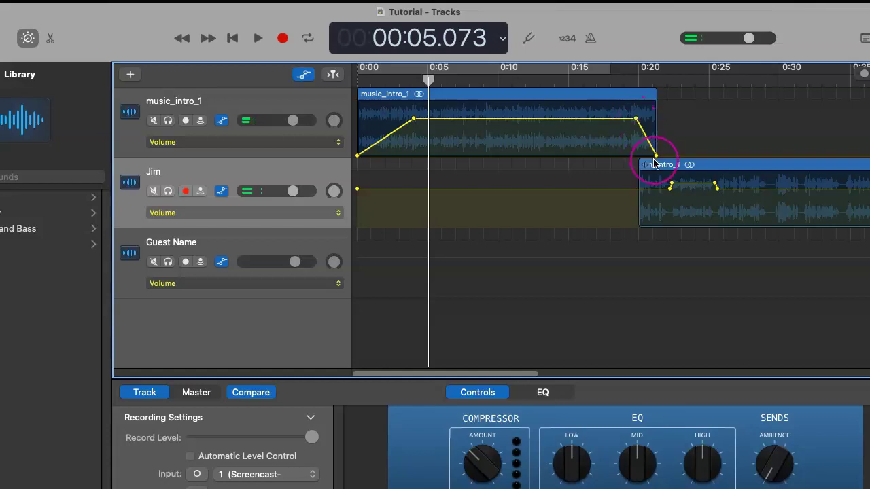
# Step: Move the fade-out's starting point back to about 0:18 and play it into Jim's clip
pyautogui.moveTo(429, 80); pyautogui.dragTo(624, 92)
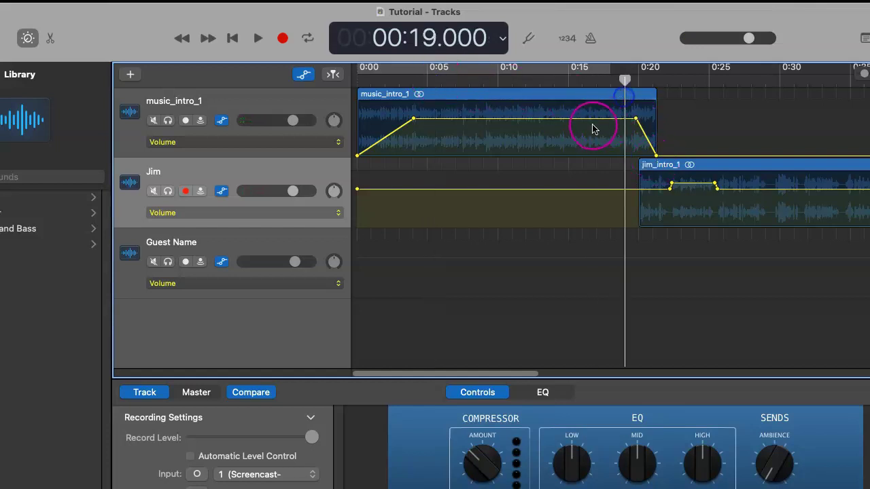
pyautogui.click(636, 120)
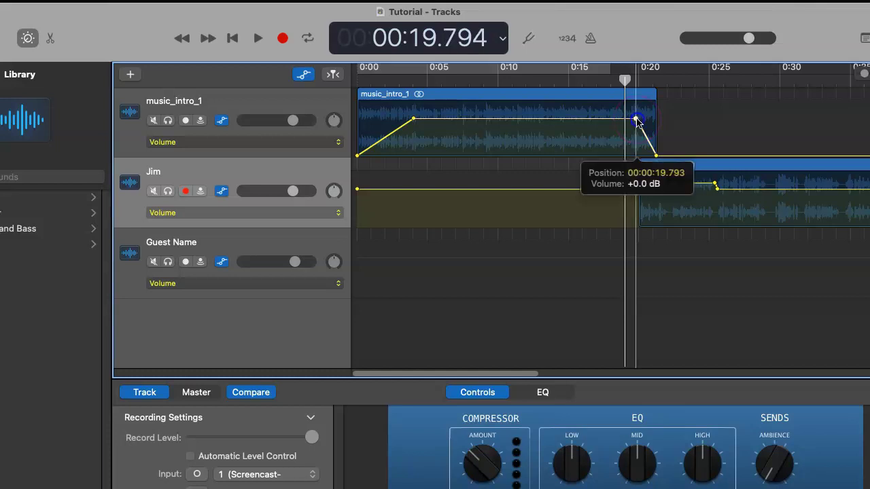
pyautogui.moveTo(637, 120); pyautogui.dragTo(610, 119)
pyautogui.moveTo(617, 78); pyautogui.dragTo(596, 78)
pyautogui.click(613, 127)
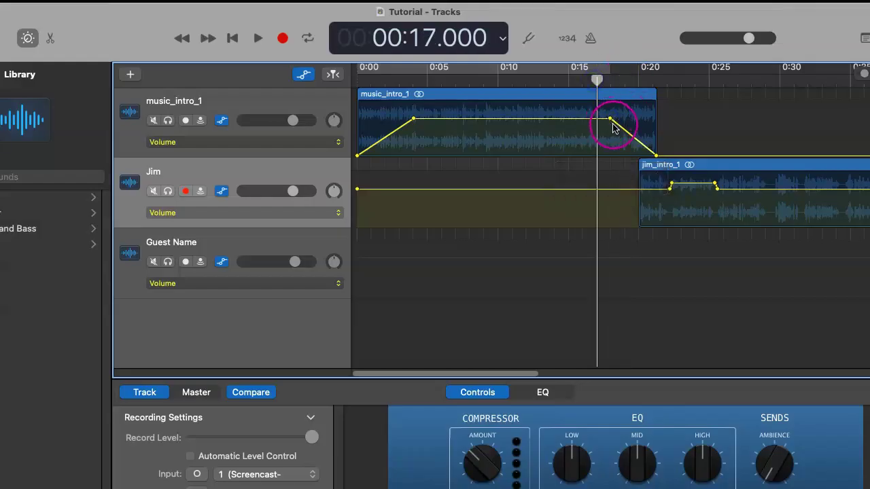
pyautogui.moveTo(613, 128); pyautogui.dragTo(656, 158)
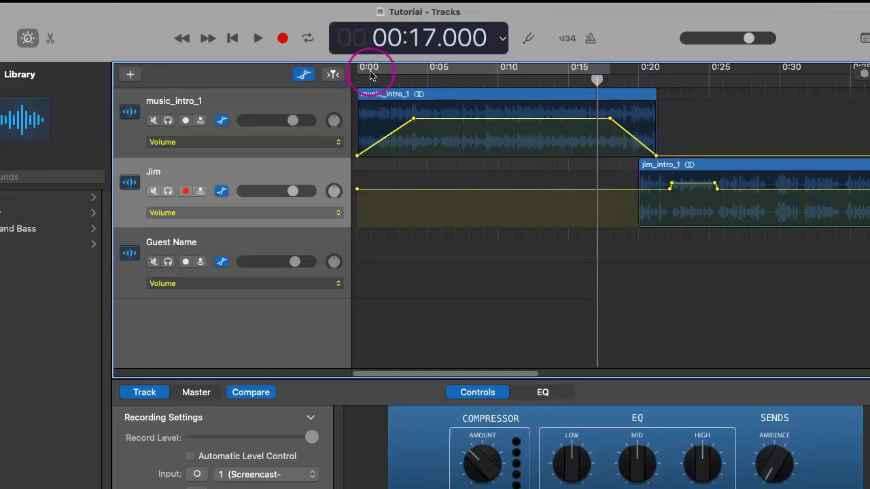
pyautogui.click(258, 38)
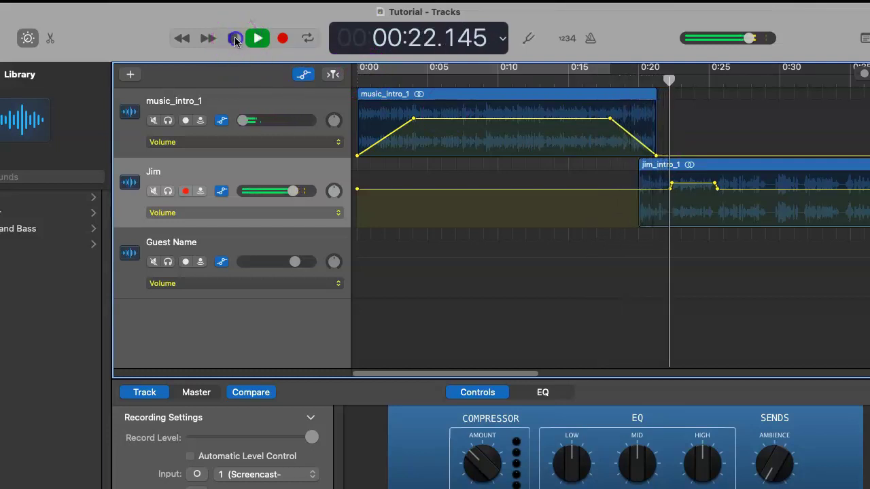
pyautogui.click(234, 39)
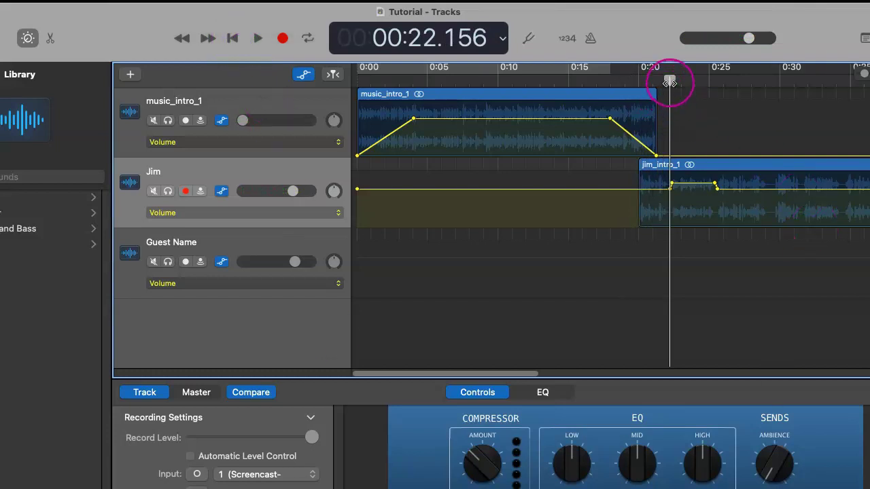
pyautogui.moveTo(669, 82); pyautogui.dragTo(297, 74)
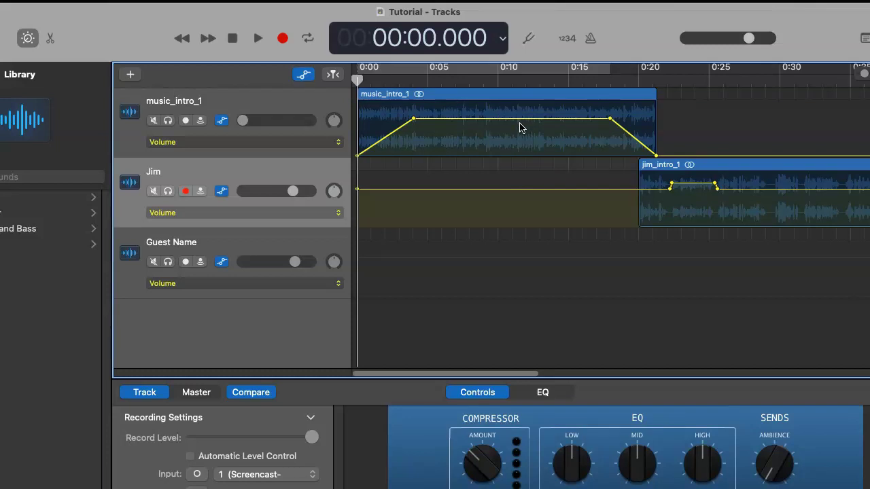
pyautogui.moveTo(435, 122); pyautogui.dragTo(614, 116)
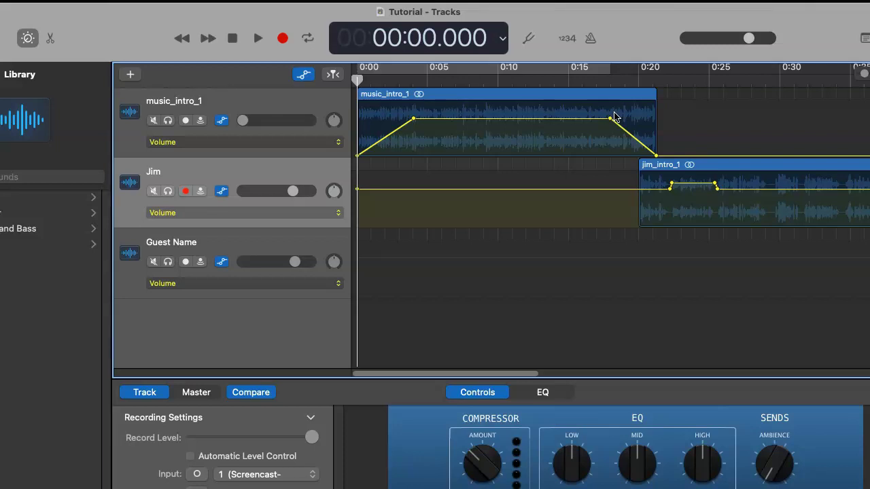